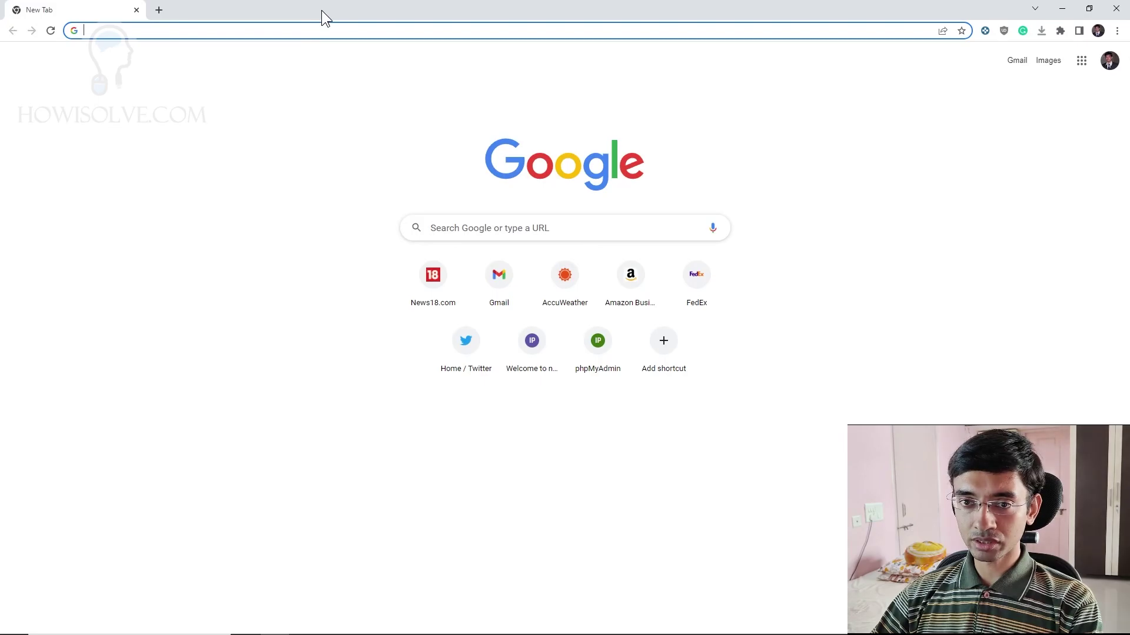
Search the web for "adb overlay" and open the XDA Forums ADB-Overlay thread at its zip attachments.
text(adb)
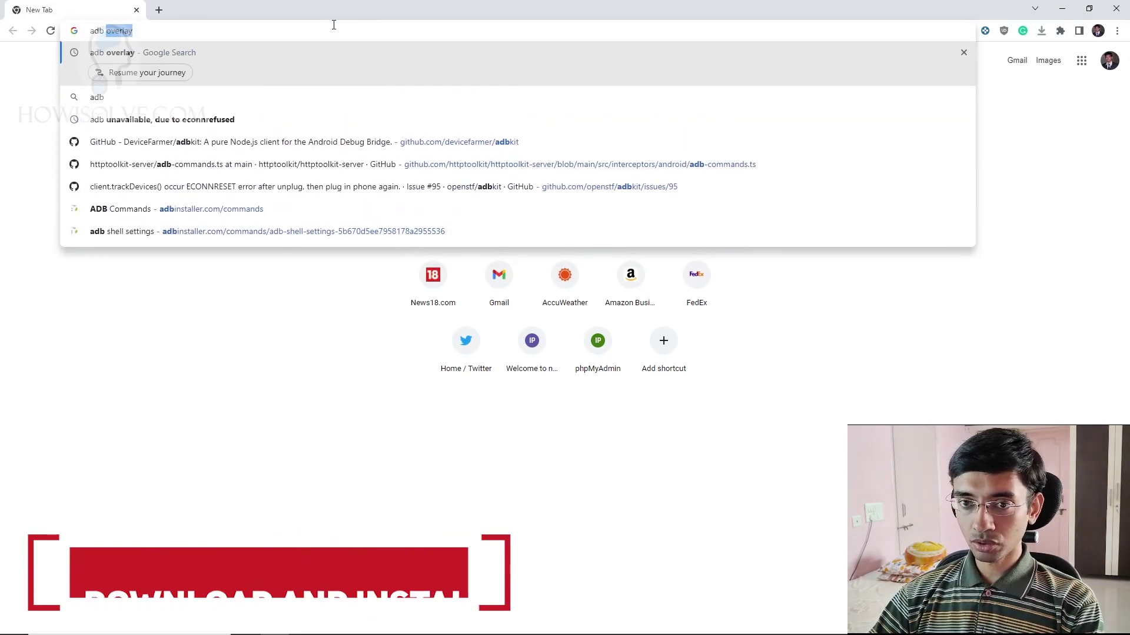
key(Return)
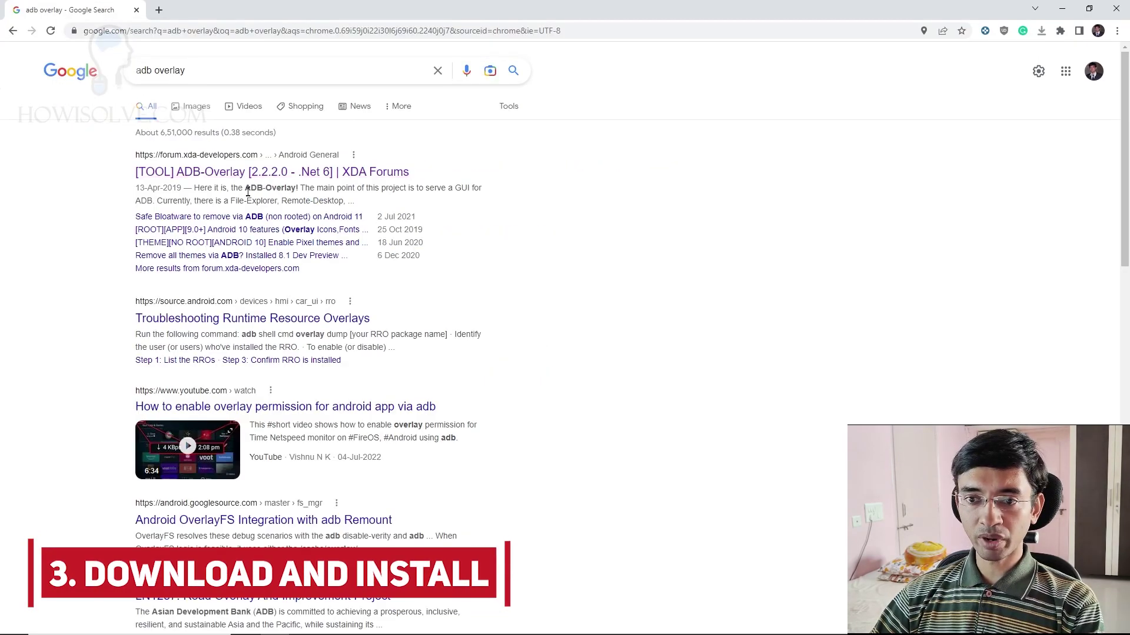
click(238, 180)
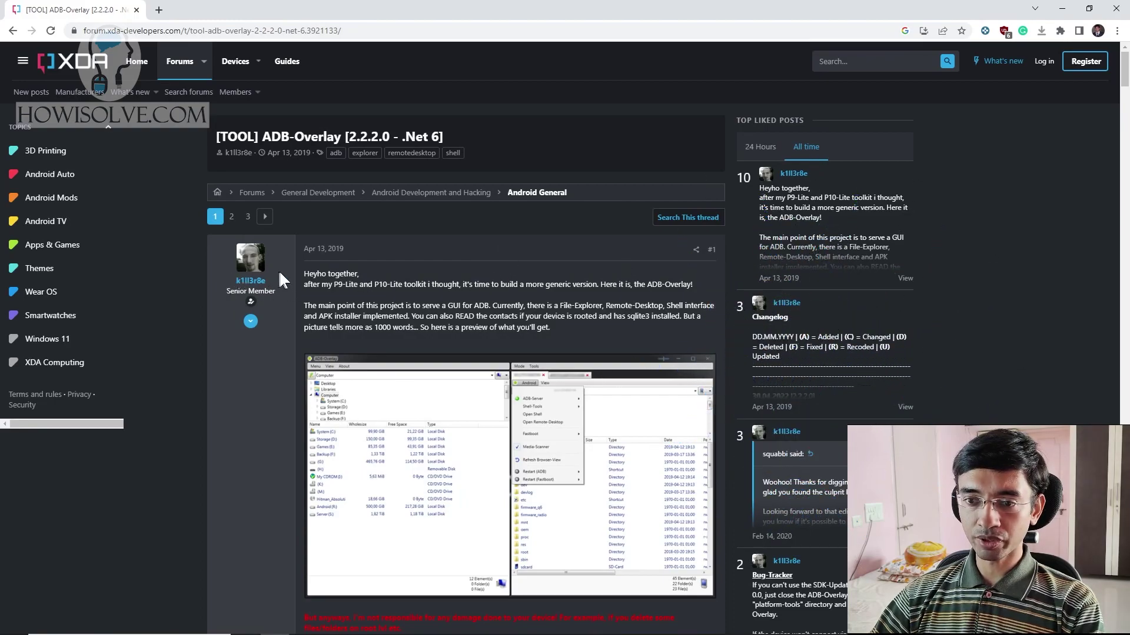
scroll(497, 203, down, 3)
scroll(494, 203, down, 6)
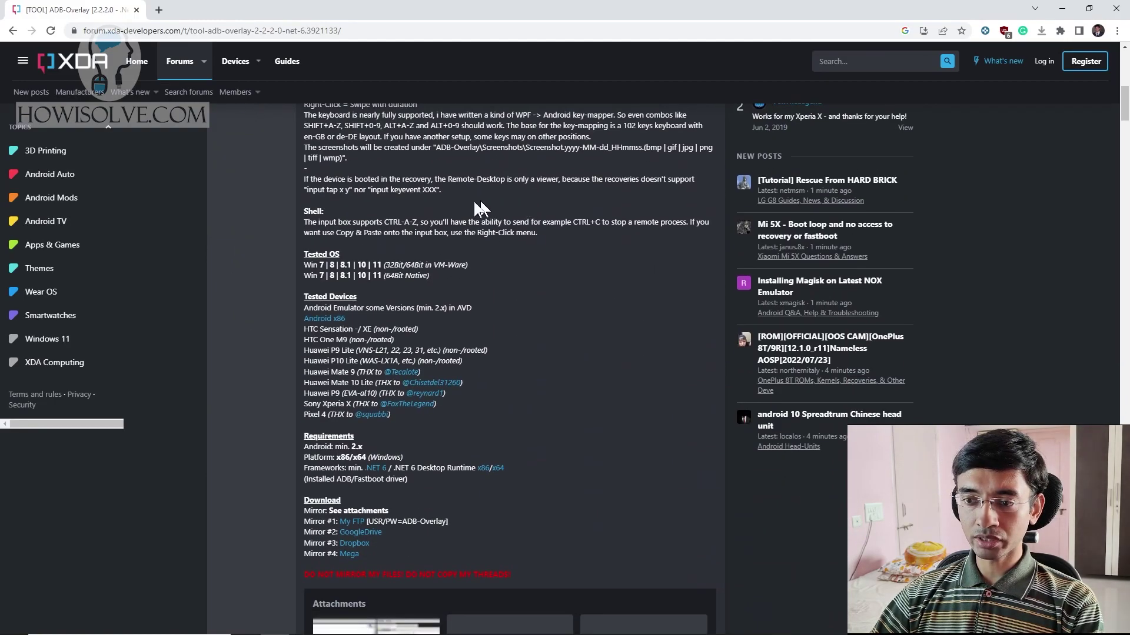
scroll(528, 281, down, 5)
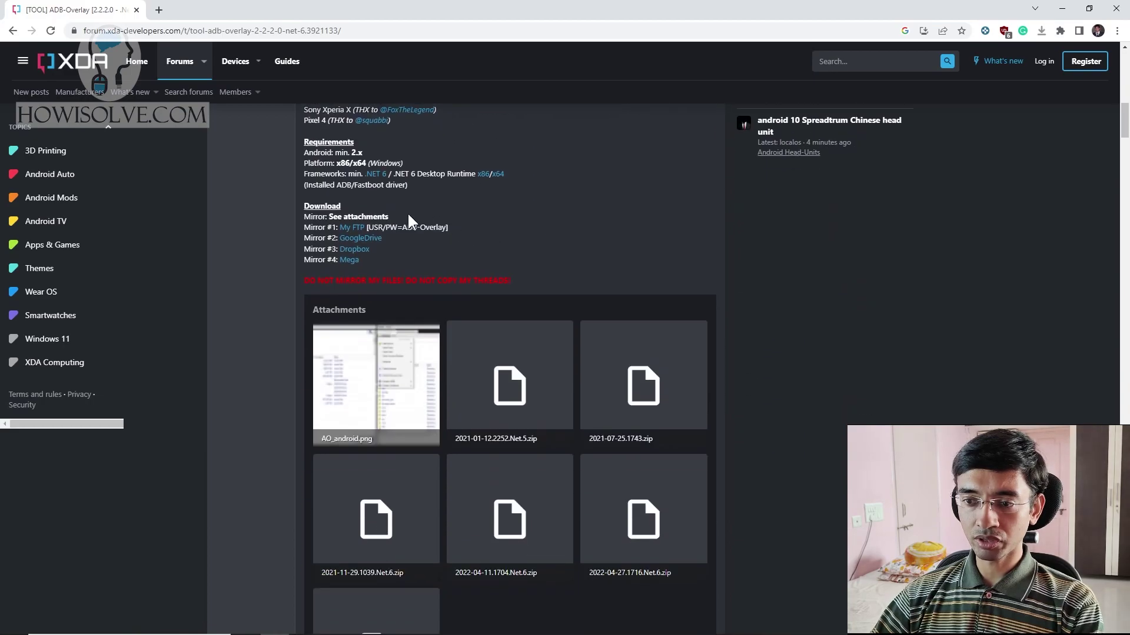
scroll(584, 301, down, 3)
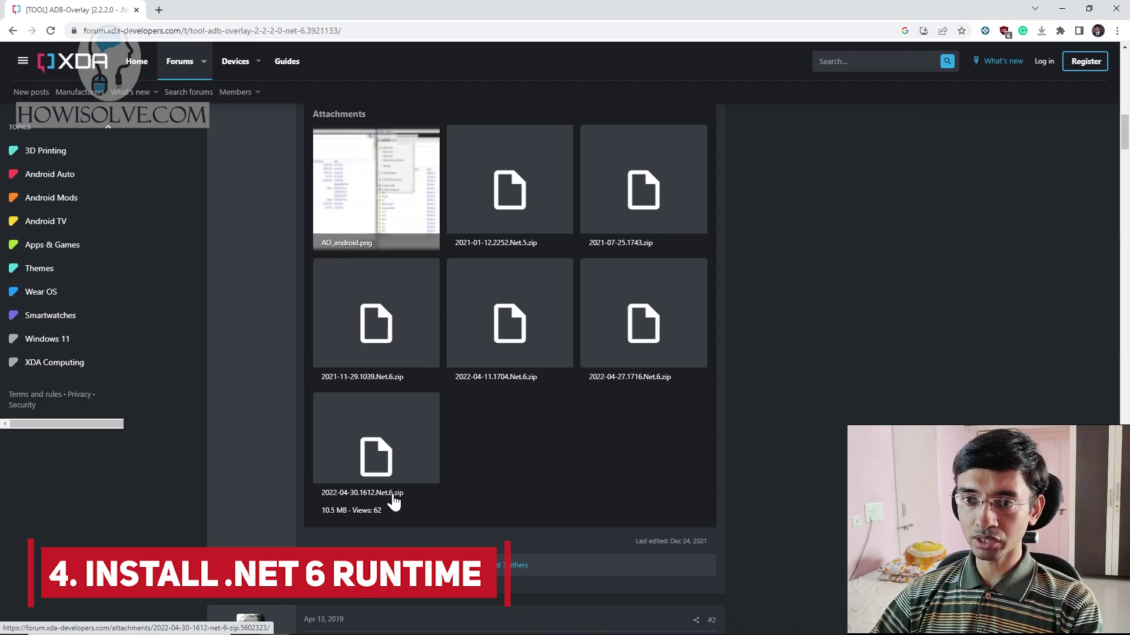
In a new browser tab, search for ".net framework 6.0" and open Microsoft's Download .NET 6.0 page at the .NET Runtime 6.0.12 section.
click(160, 10)
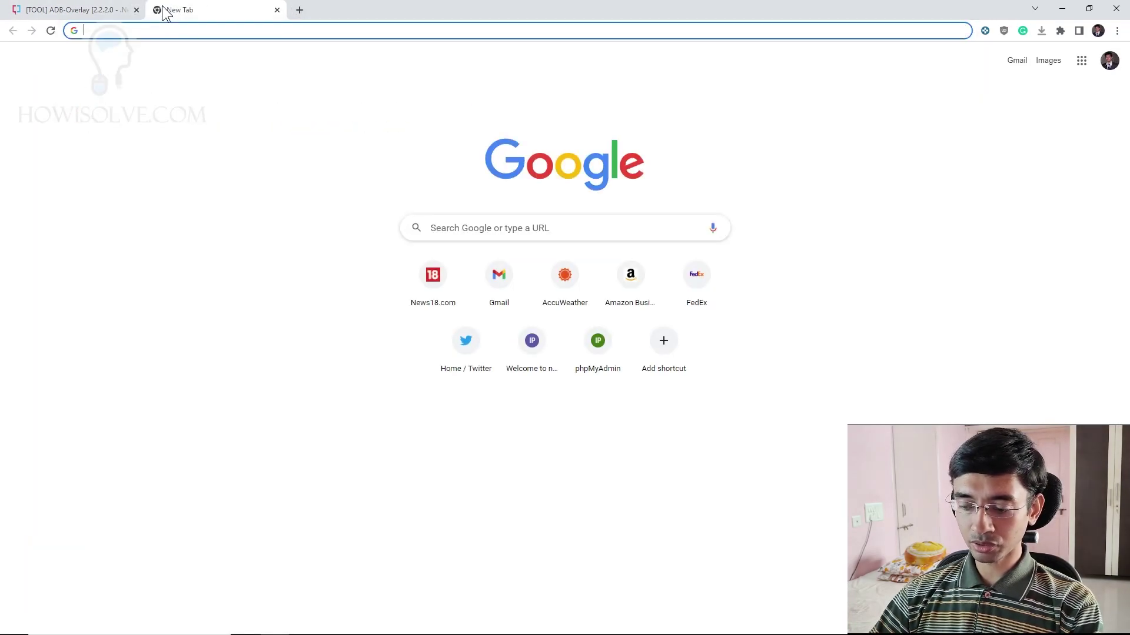
text(.ner)
key(Down)
text(6.0)
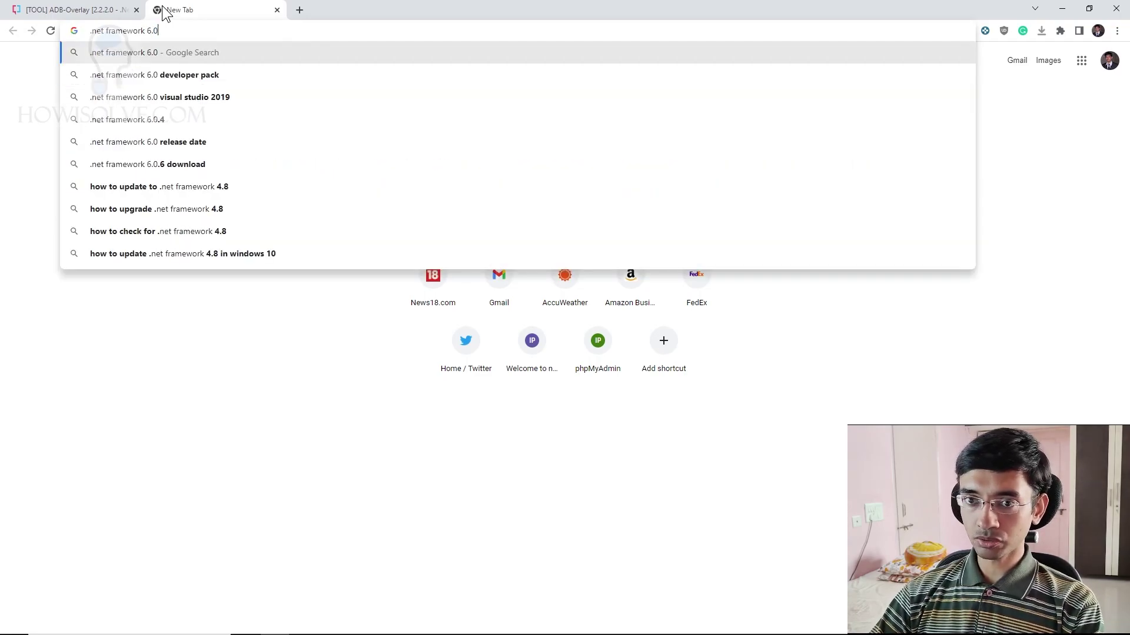
key(Return)
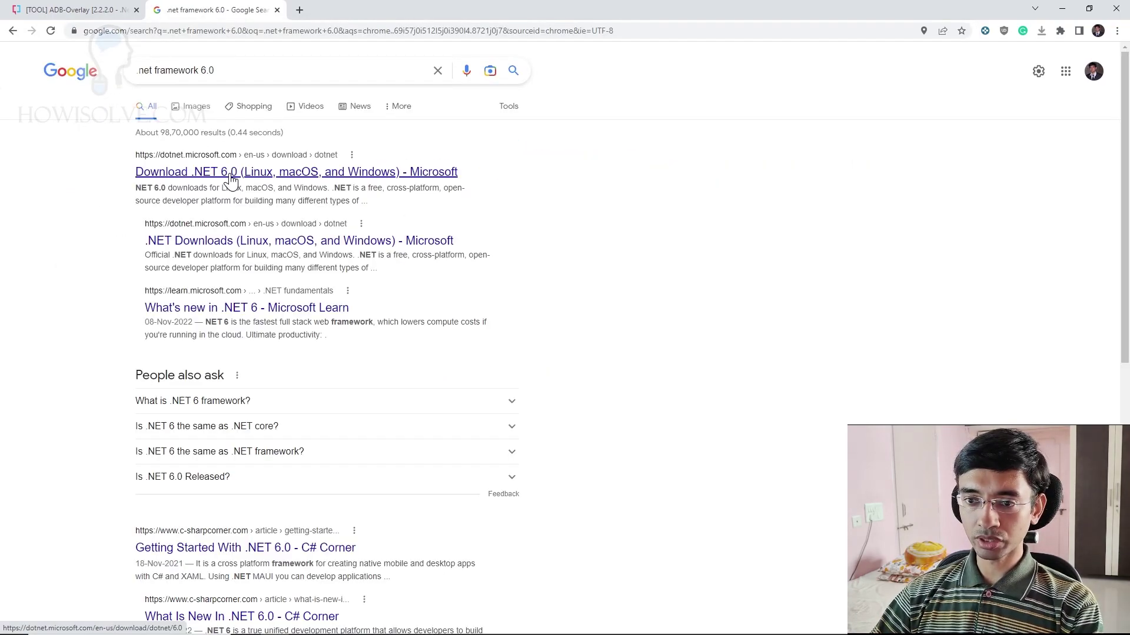
click(230, 174)
scroll(521, 259, down, 8)
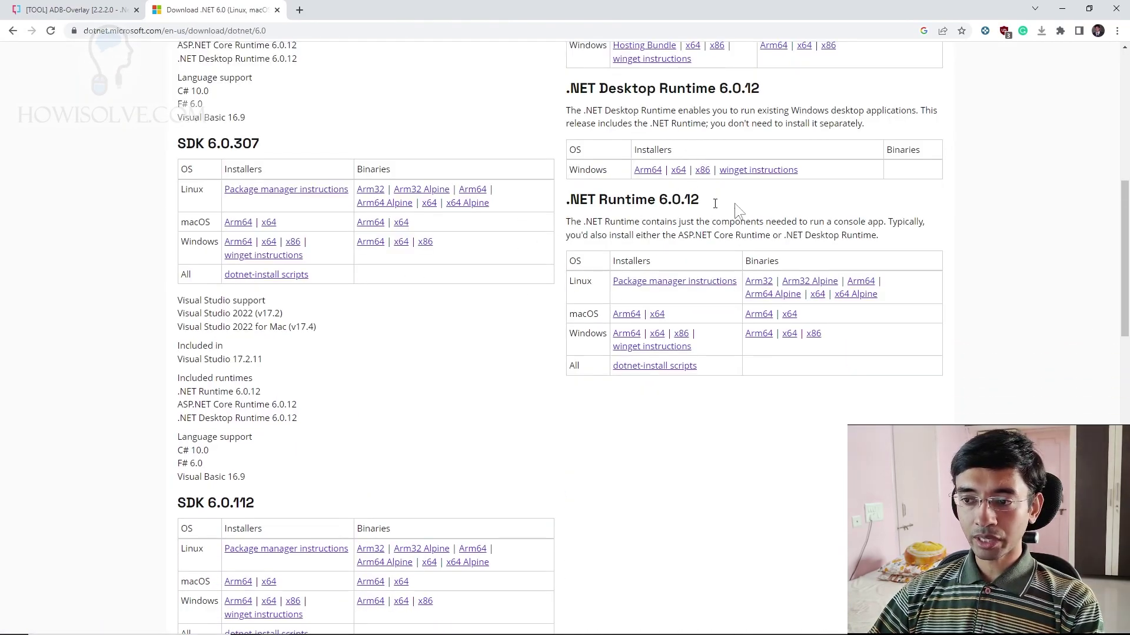
drag(568, 204, 725, 185)
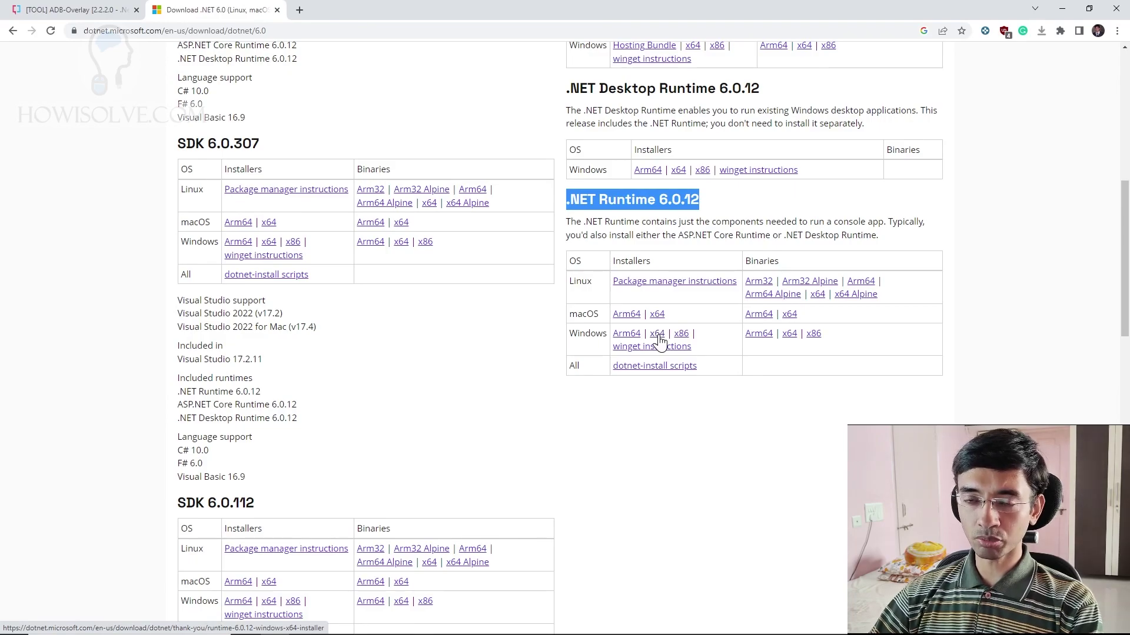
Switch to File Explorer and extract 2022-04-30.1612.Net.6.zip into a folder of the same name.
click(85, 8)
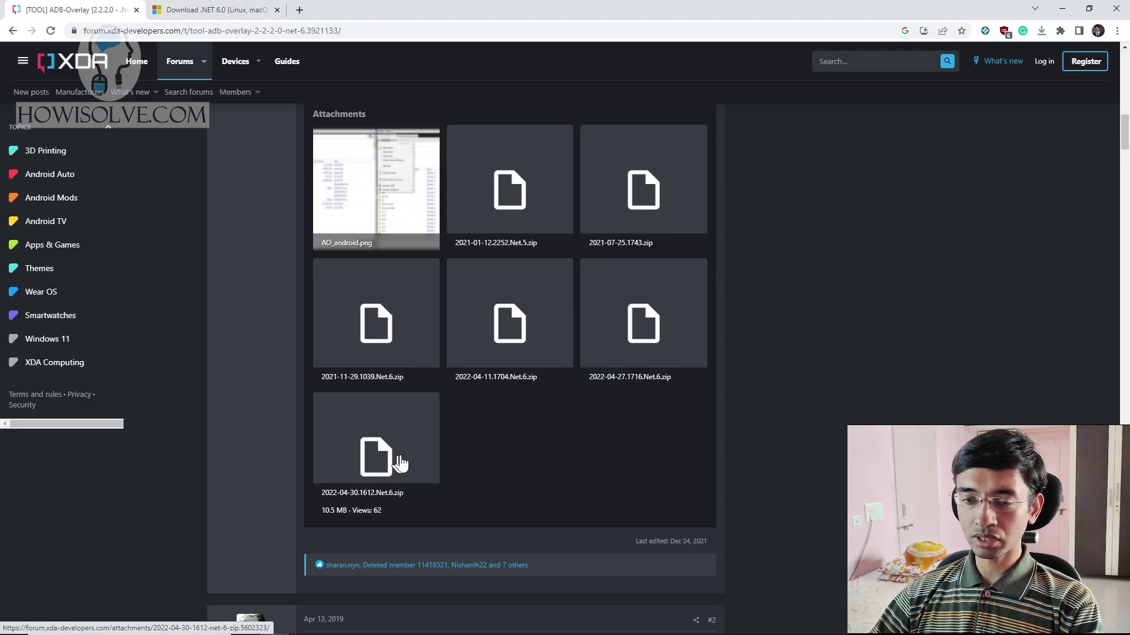
key(alt+Tab)
key(Escape)
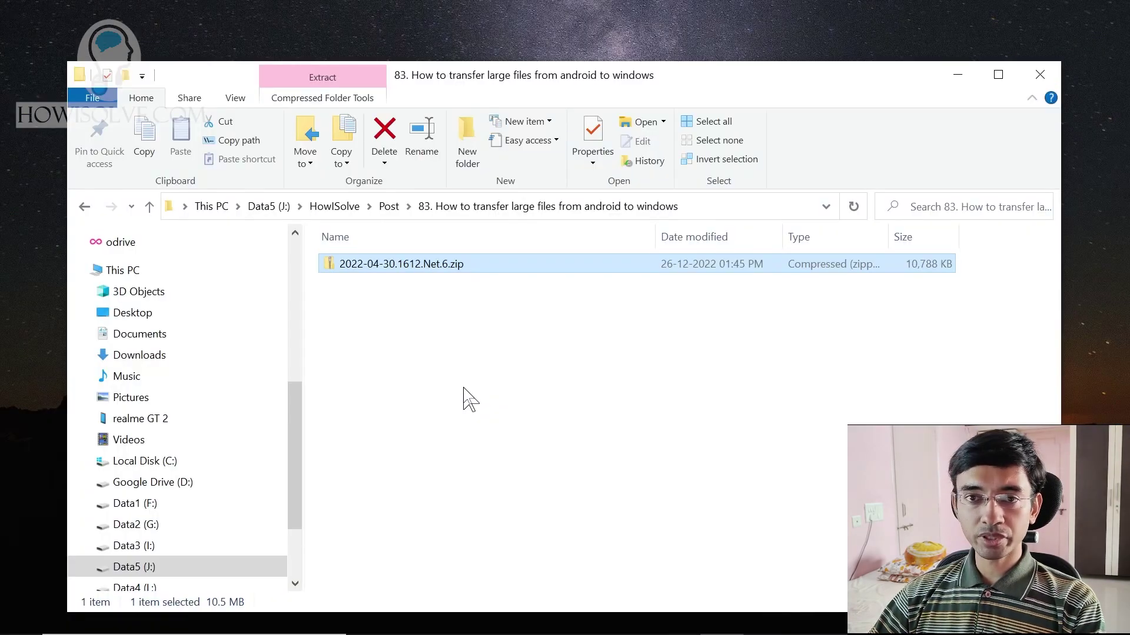
right_click(436, 264)
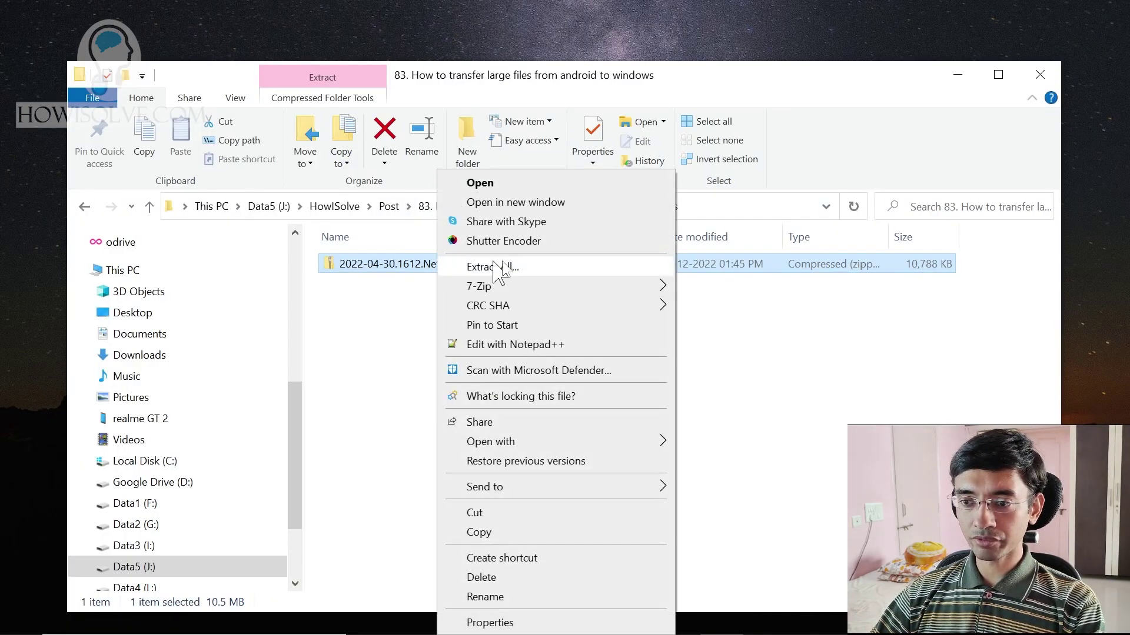
click(784, 366)
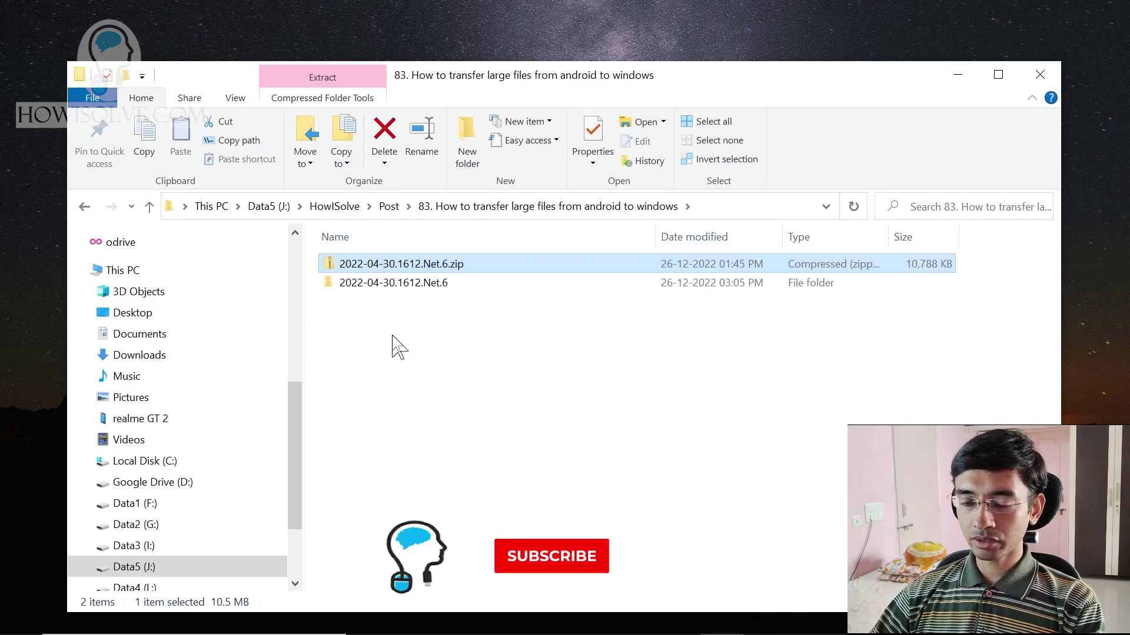
Launch ADB-Overlay-x64.exe from the ADB-Overlay folder inside the extracted files and maximize its window.
double_click(417, 265)
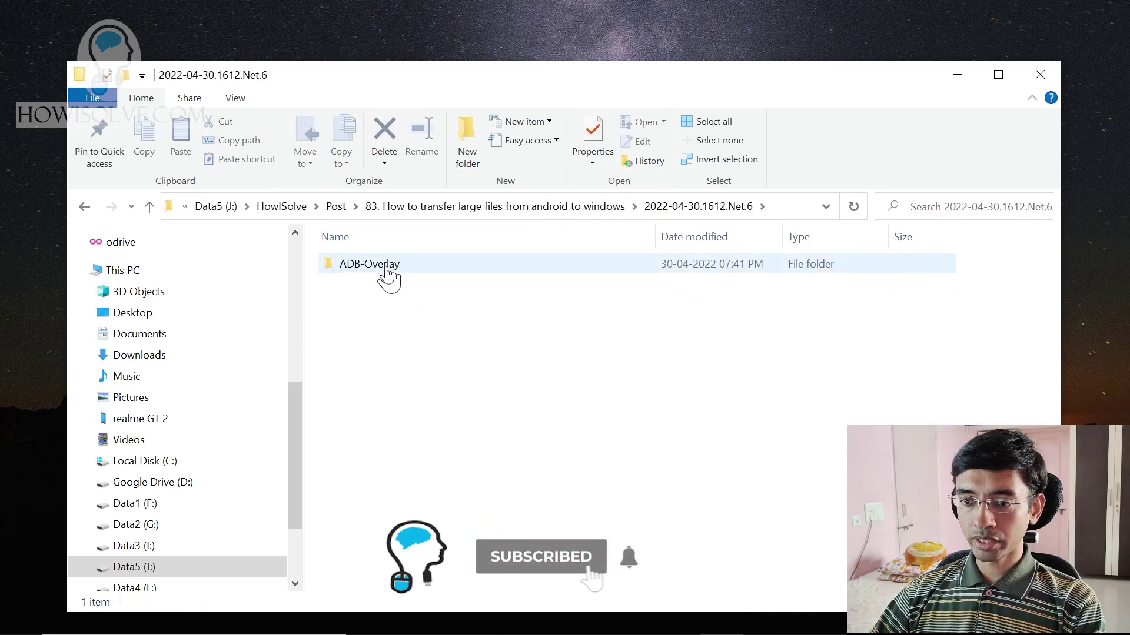
double_click(391, 268)
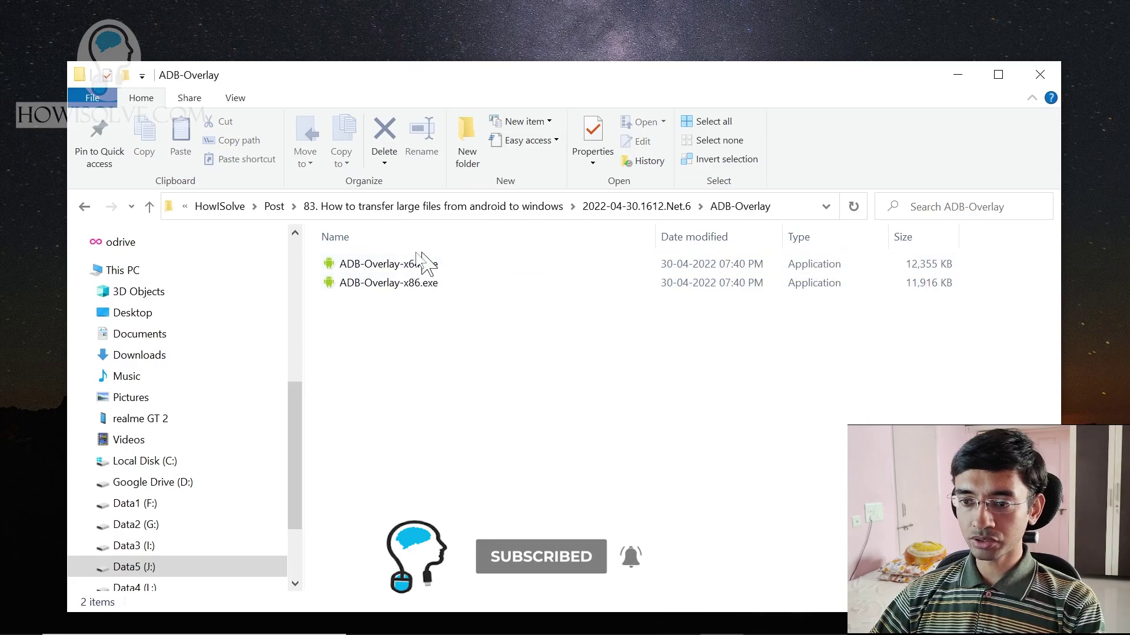
click(412, 271)
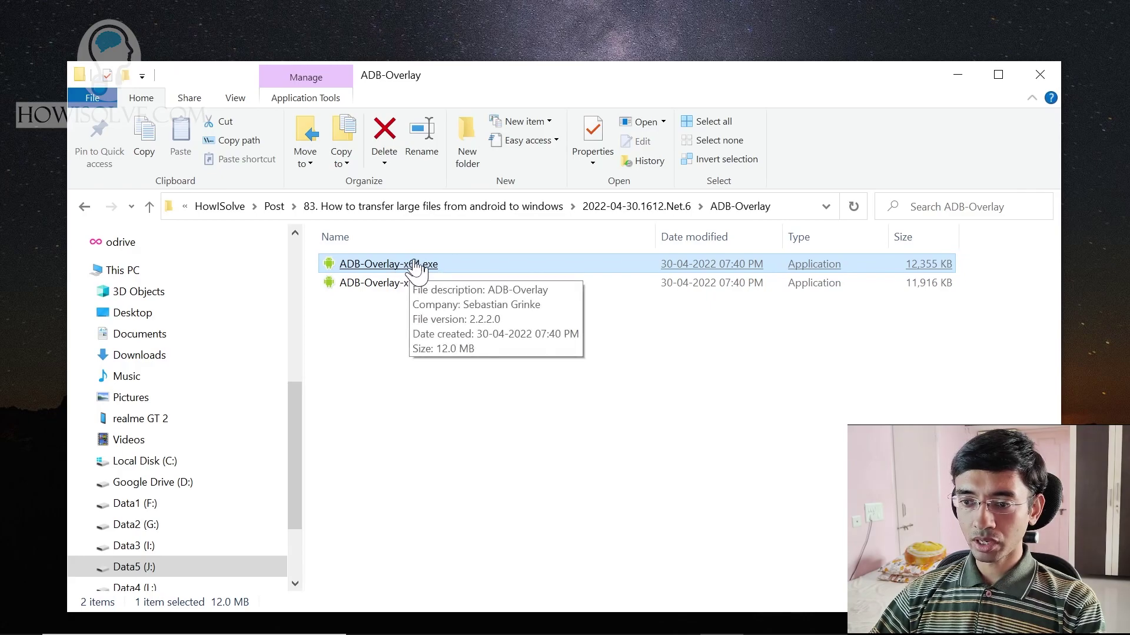
double_click(489, 266)
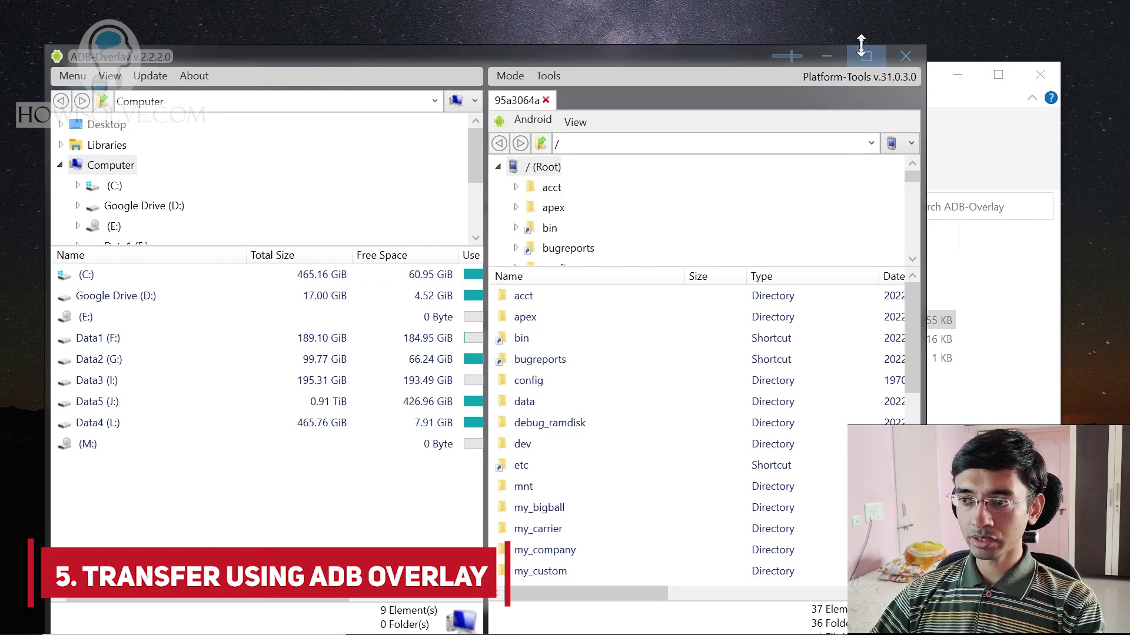
click(866, 58)
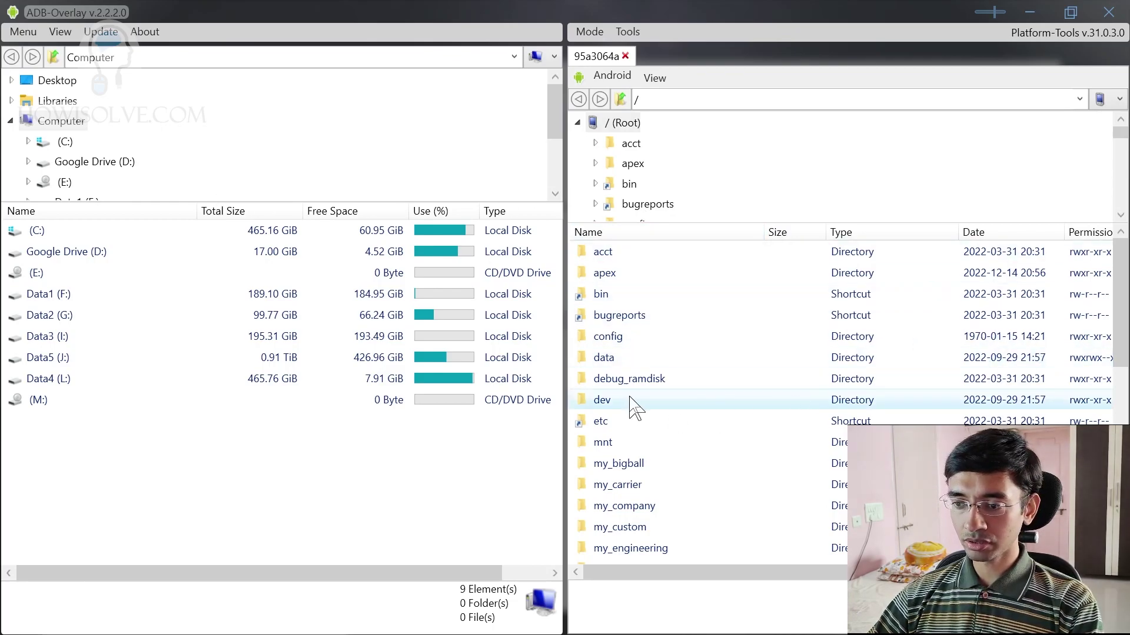
Browse the connected Android device to the /sdcard/DCIM/Camera/ folder.
scroll(641, 406, down, 4)
scroll(691, 453, down, 3)
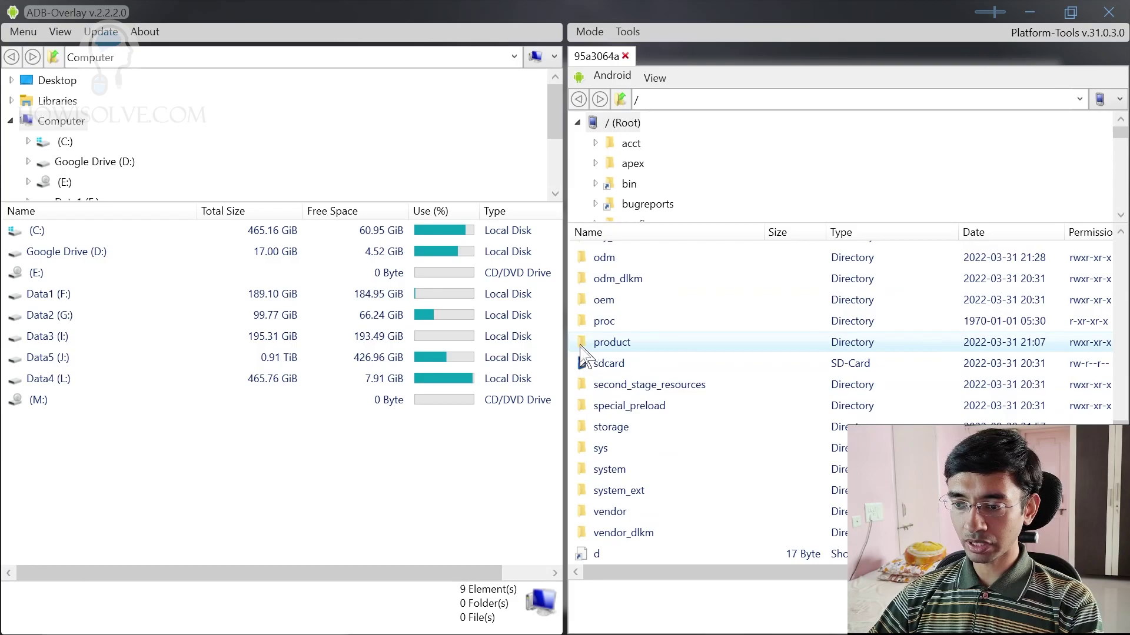
double_click(611, 363)
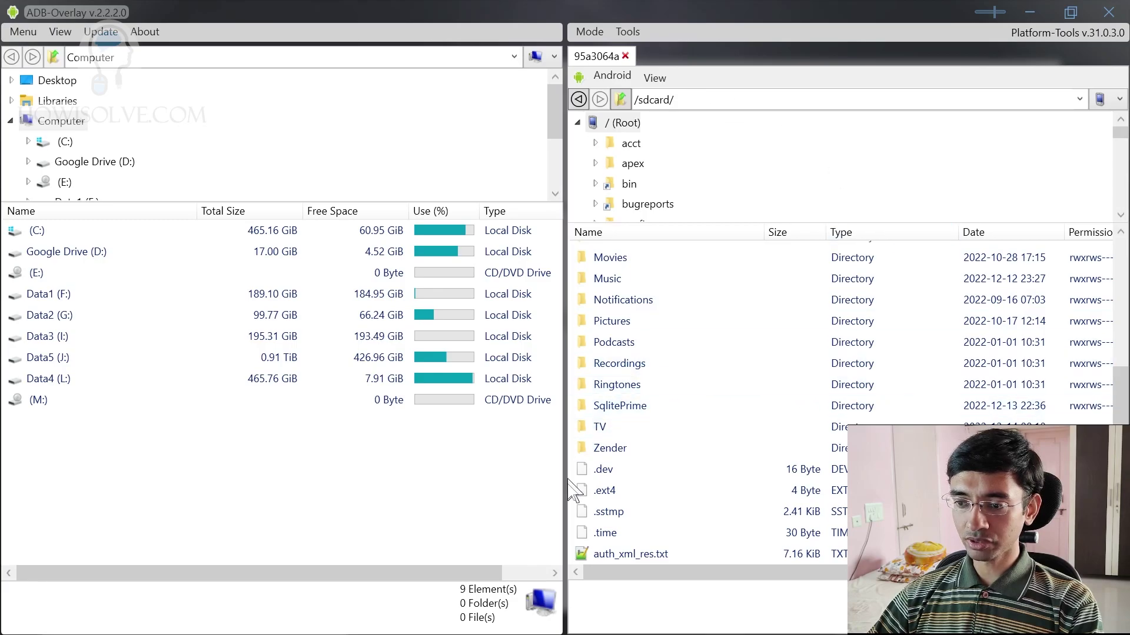
scroll(676, 389, up, 4)
scroll(669, 291, down, 1)
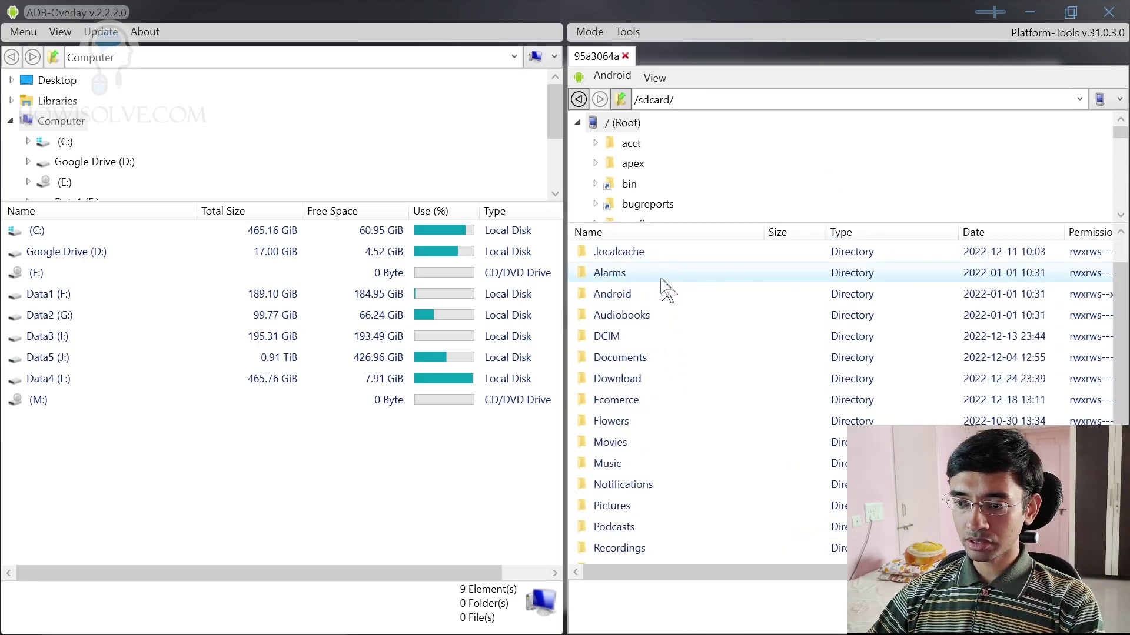
double_click(606, 336)
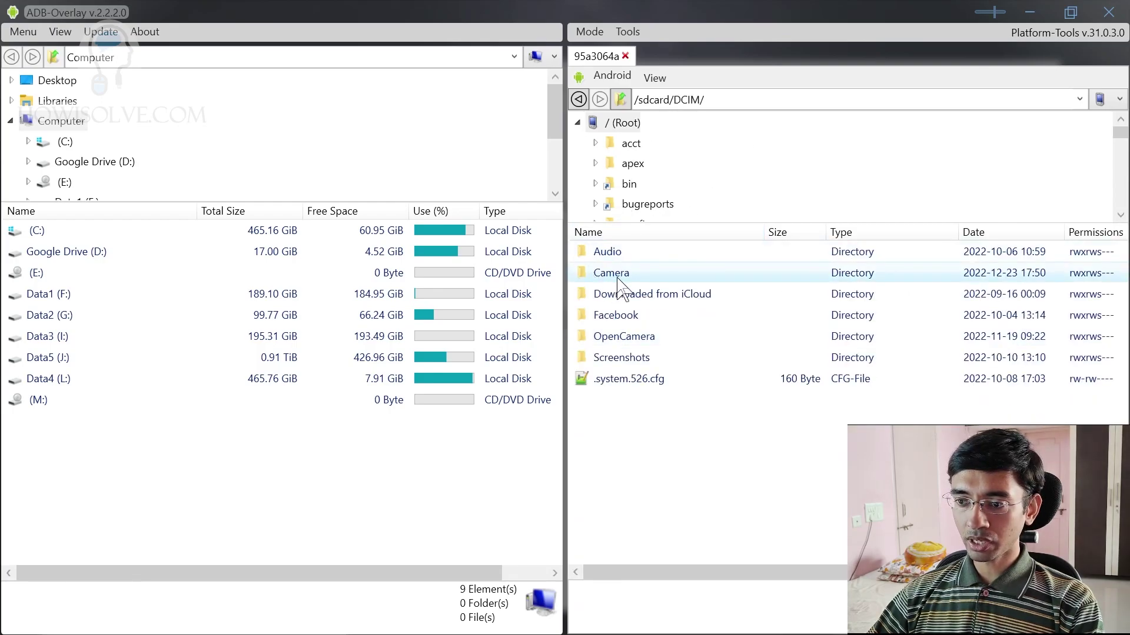
double_click(616, 277)
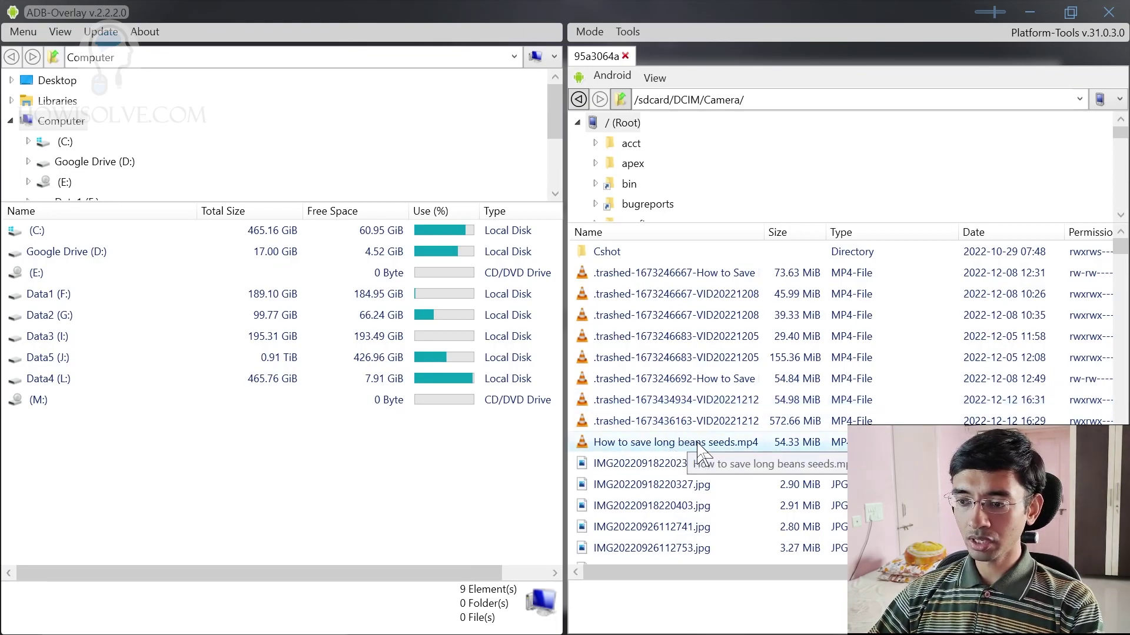
Copy the video "How to save long beans seeds.mp4" from the phone's Camera folder.
click(514, 56)
click(154, 476)
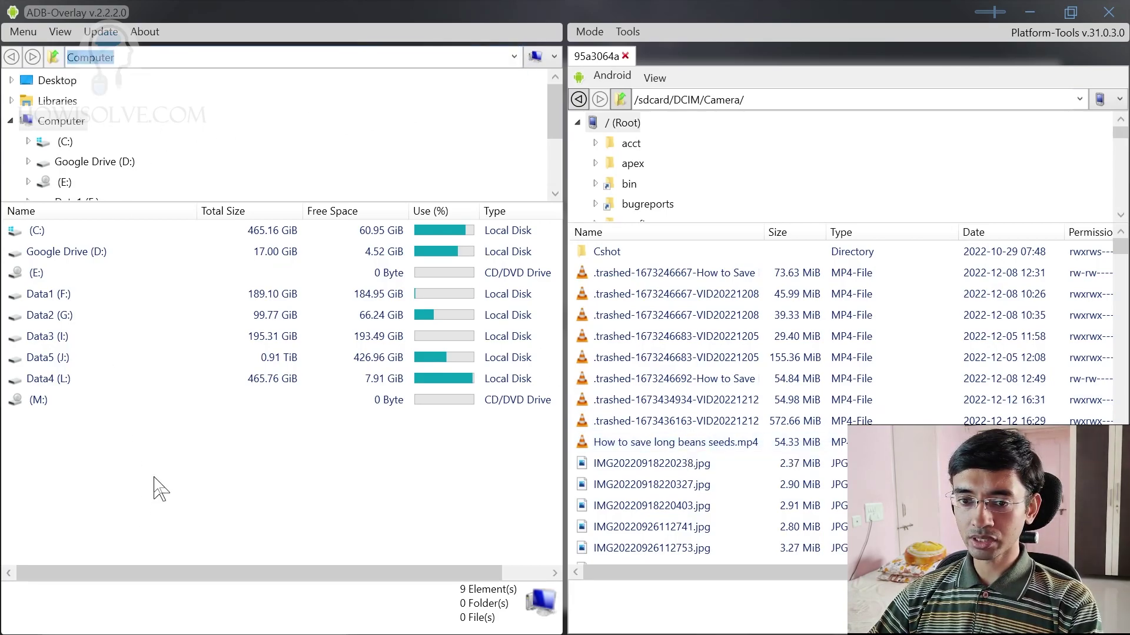
right_click(632, 443)
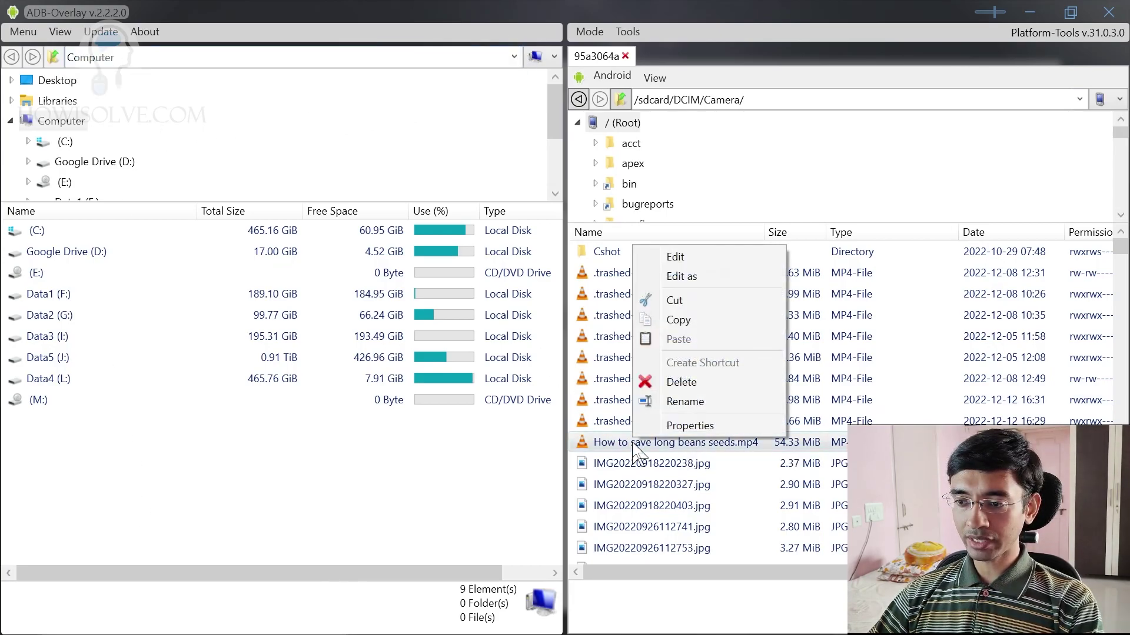
click(690, 316)
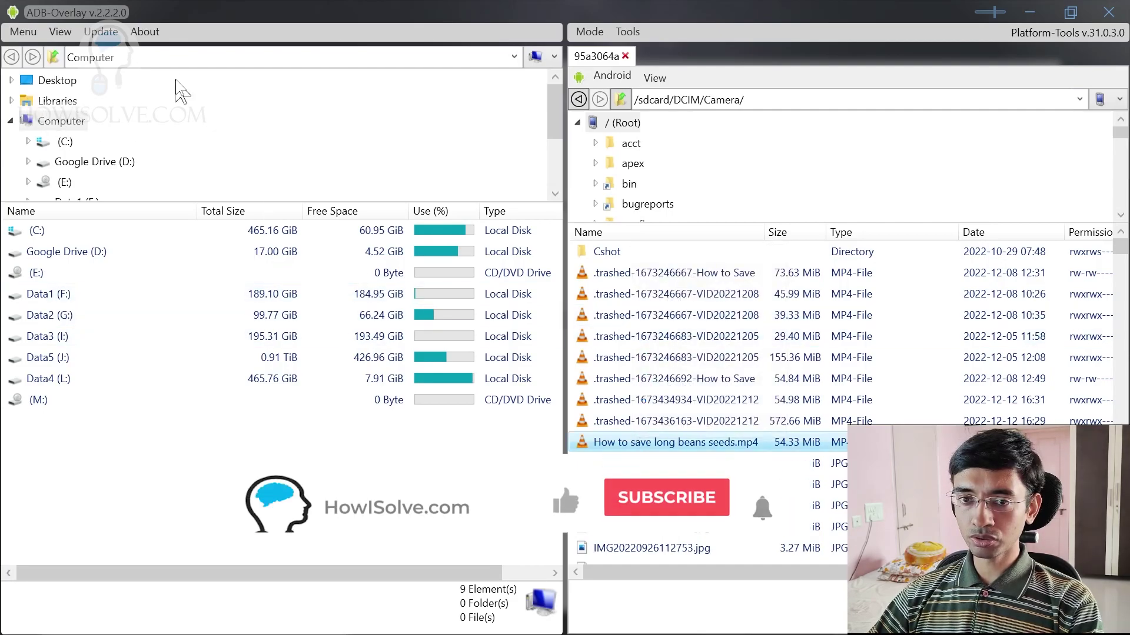
Switch to File Explorer and copy the destination folder path J:\PlantsMyLove\Instagram\Reels.
click(90, 57)
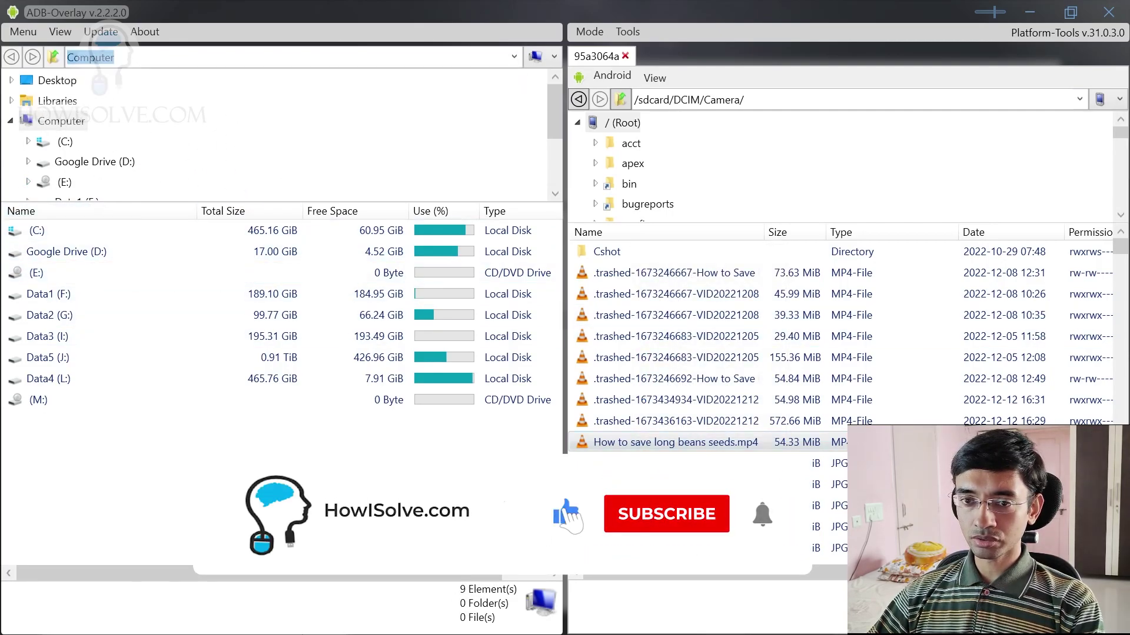
key(alt+Tab)
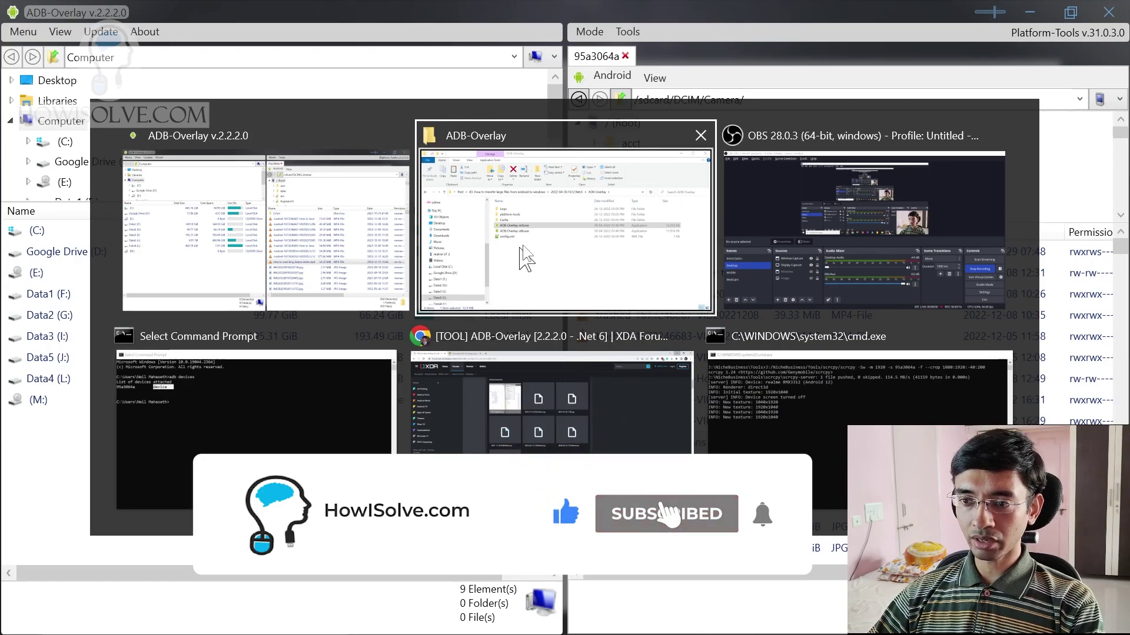
scroll(184, 406, up, 3)
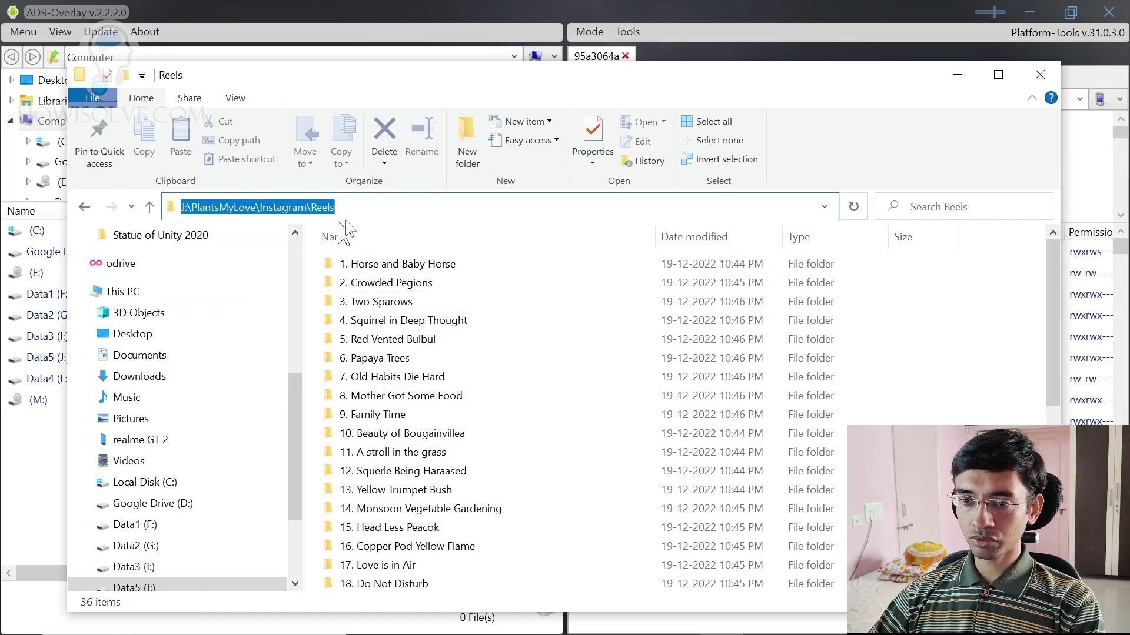
click(366, 202)
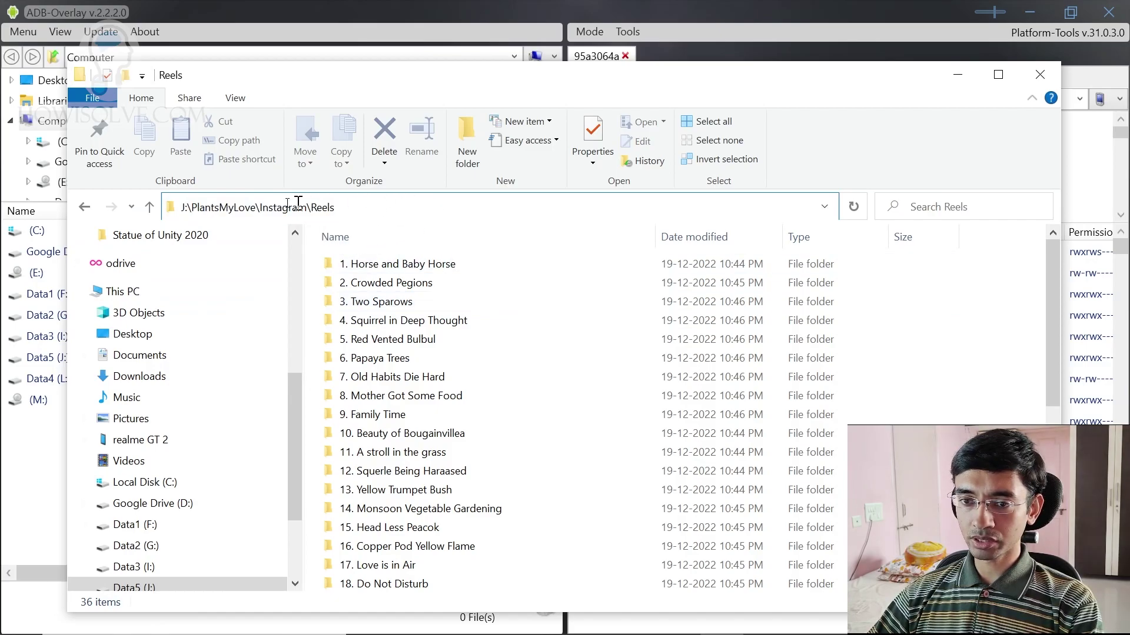
key(ctrl+a)
key(ctrl+c)
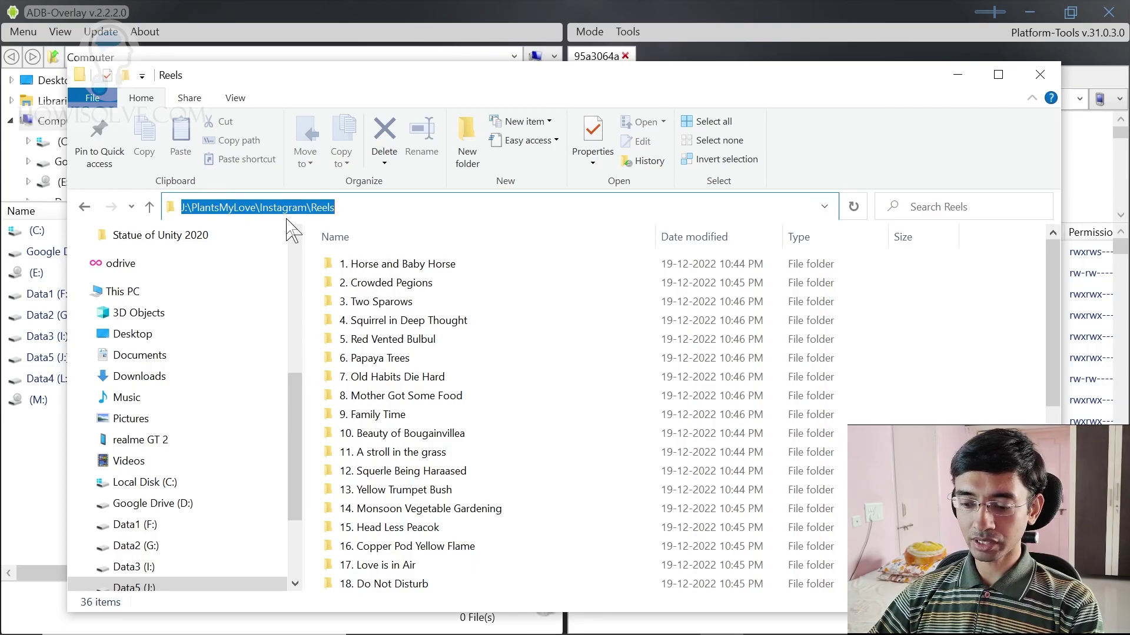
Back in ADB-Overlay, open the copied path J:\PlantsMyLove\Instagram\Reels in the computer-side file browser.
click(363, 18)
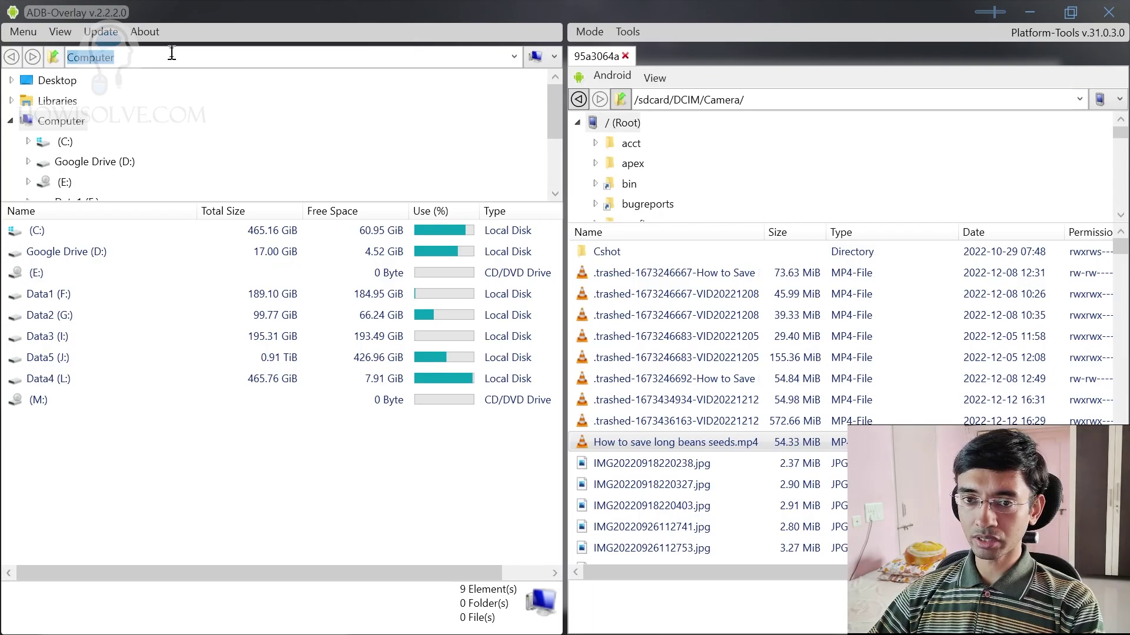
key(ctrl+v)
key(Return)
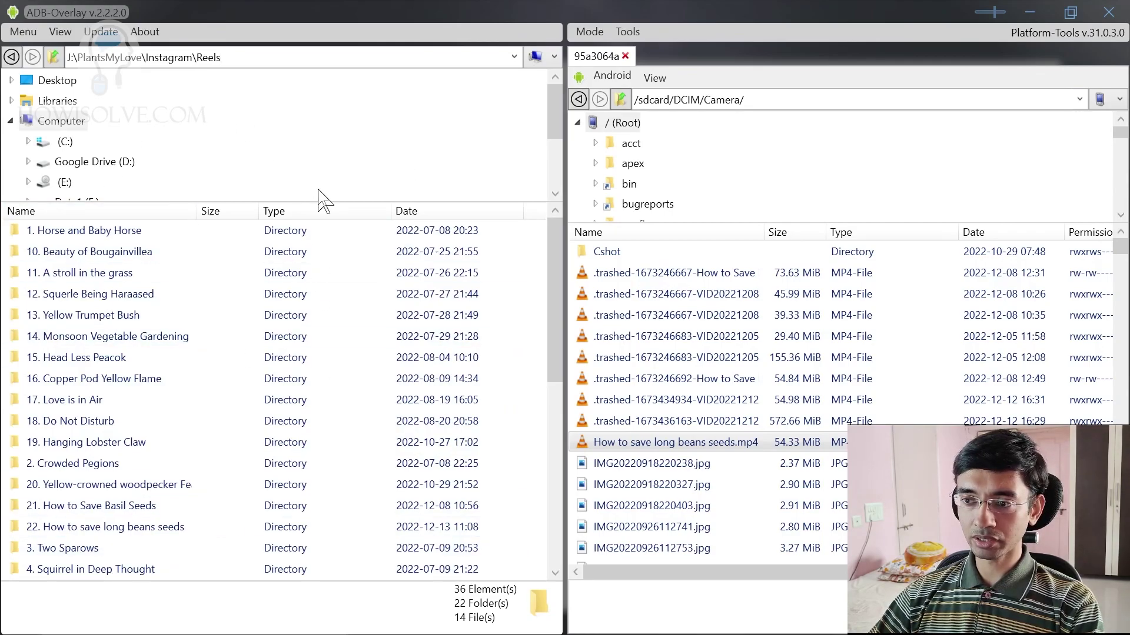
Copy "How to save long beans seeds.mp4" from the phone's Camera folder and paste it into the computer's Reels folder.
right_click(658, 439)
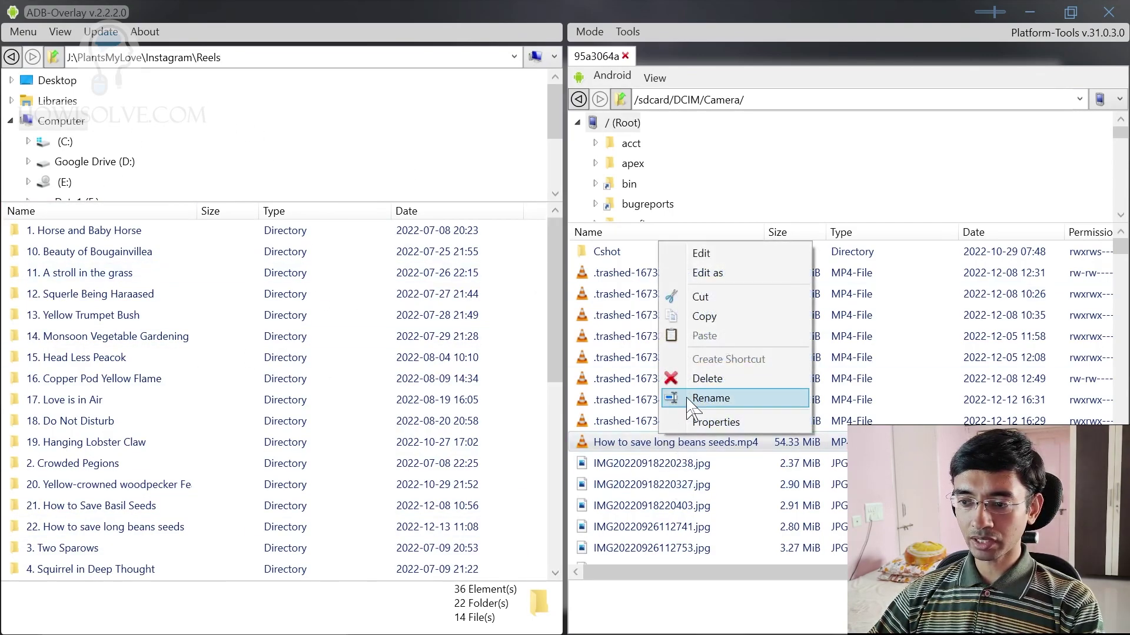
click(705, 317)
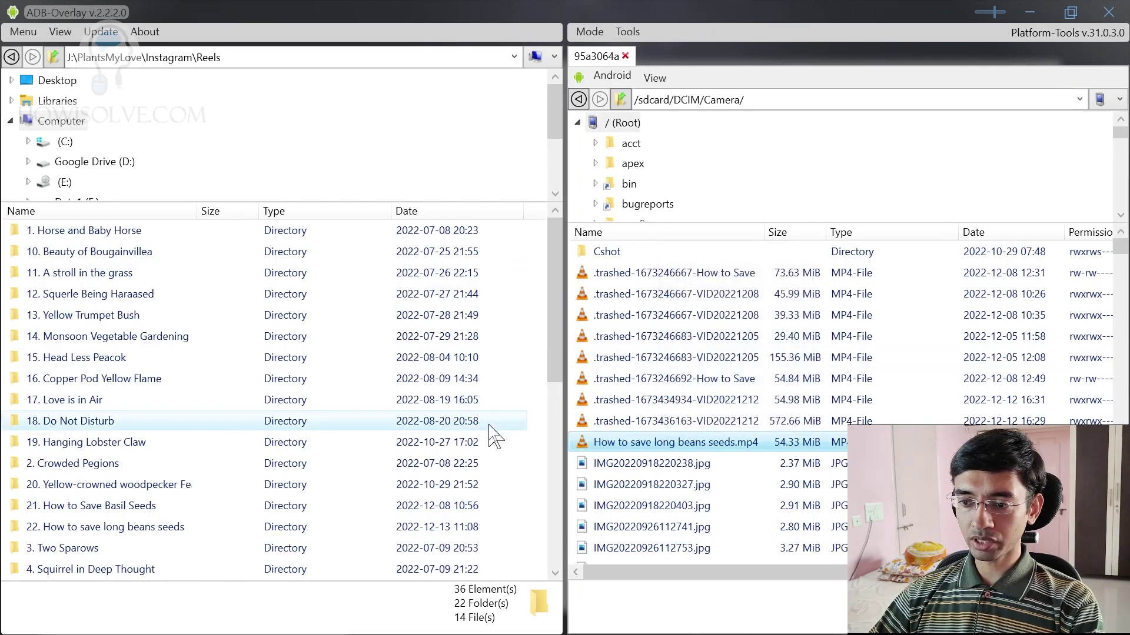
right_click(535, 411)
click(553, 492)
scroll(606, 369, down, 5)
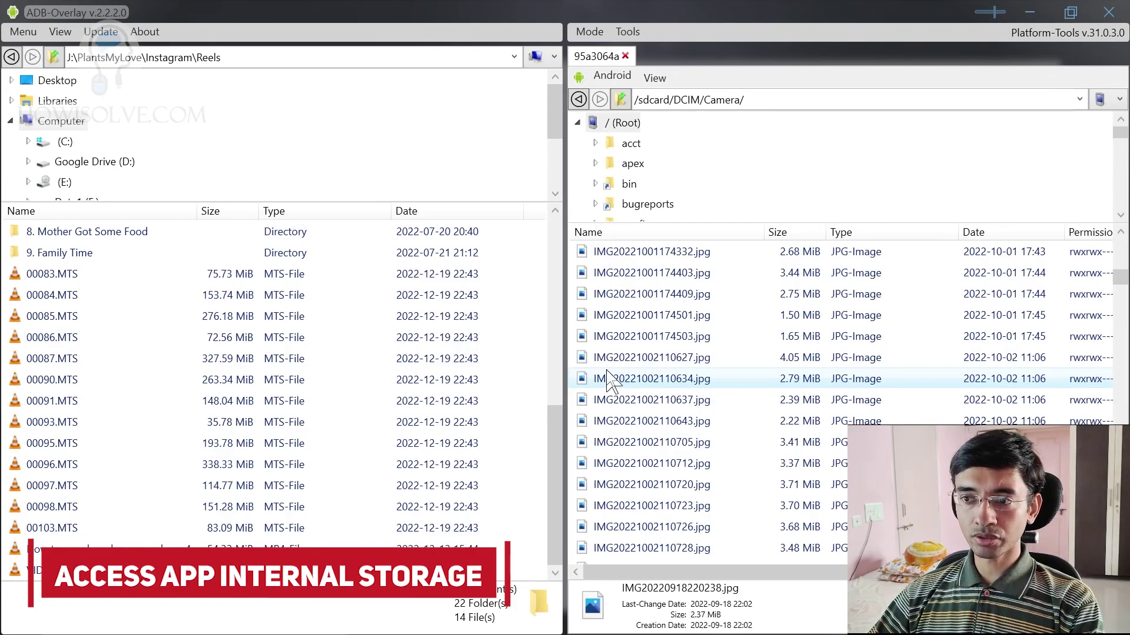
Enable su legacy support in the Android device's shell tools.
click(604, 75)
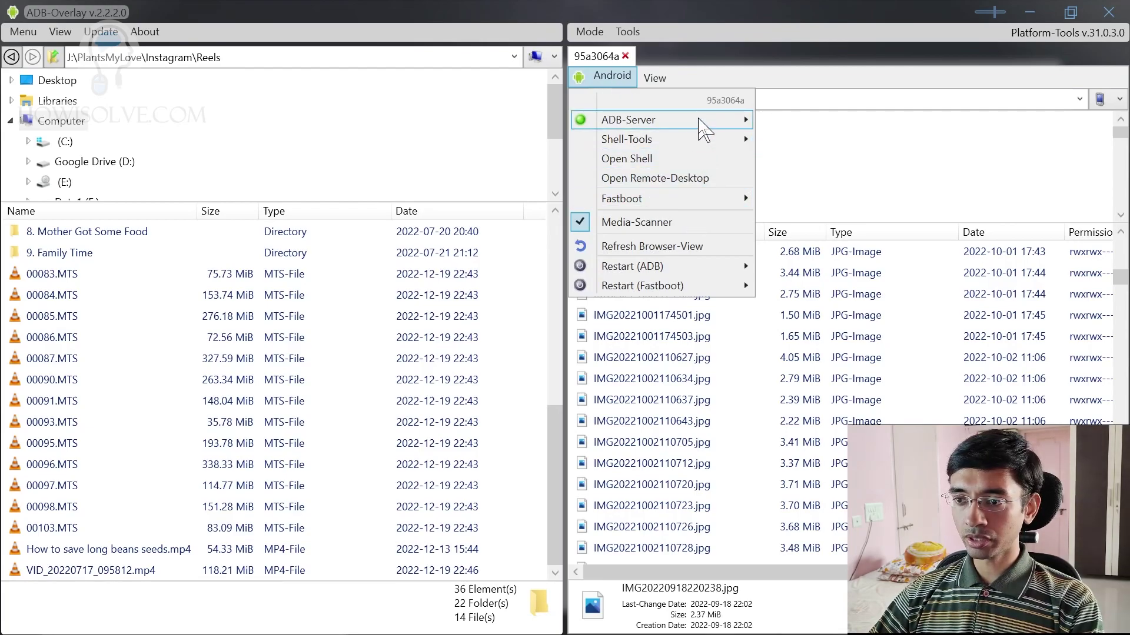
mouse_move(738, 139)
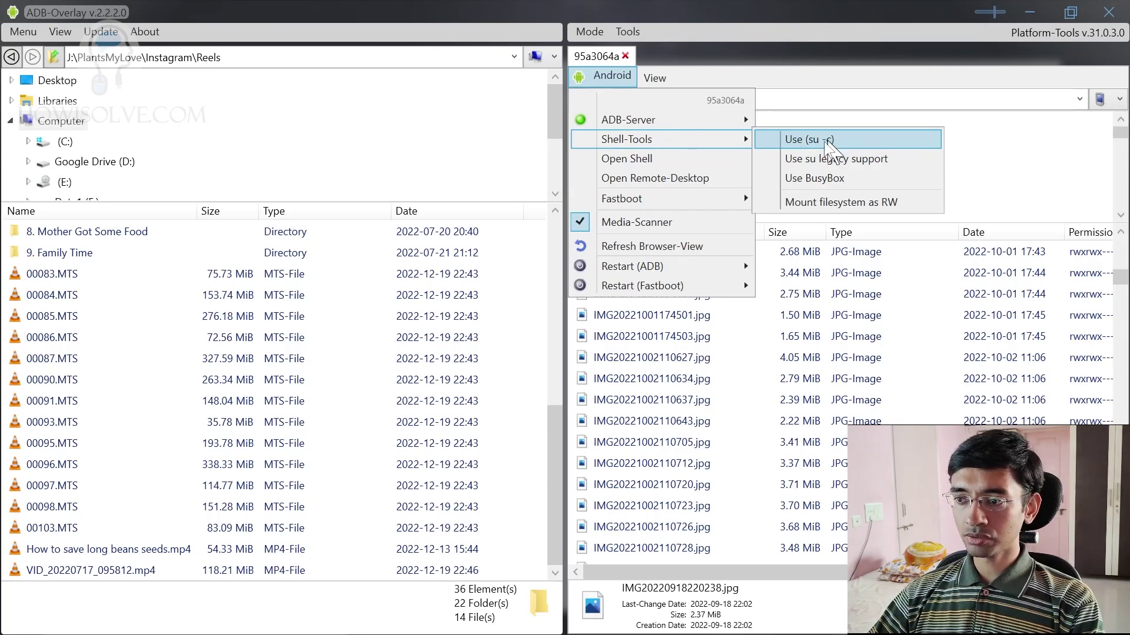
click(823, 158)
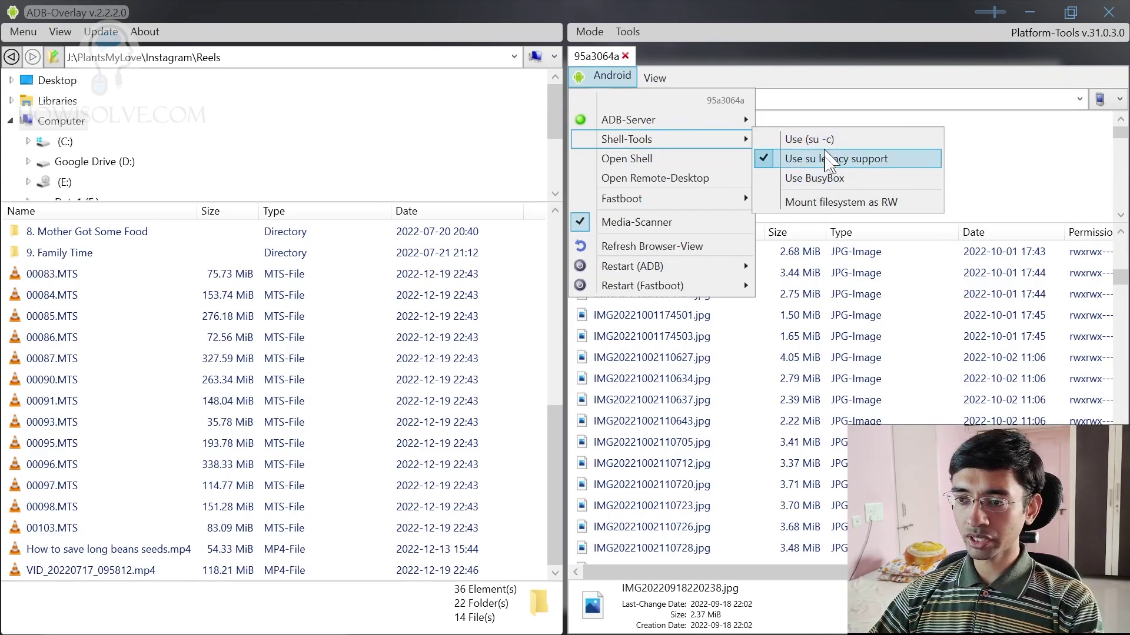
click(592, 154)
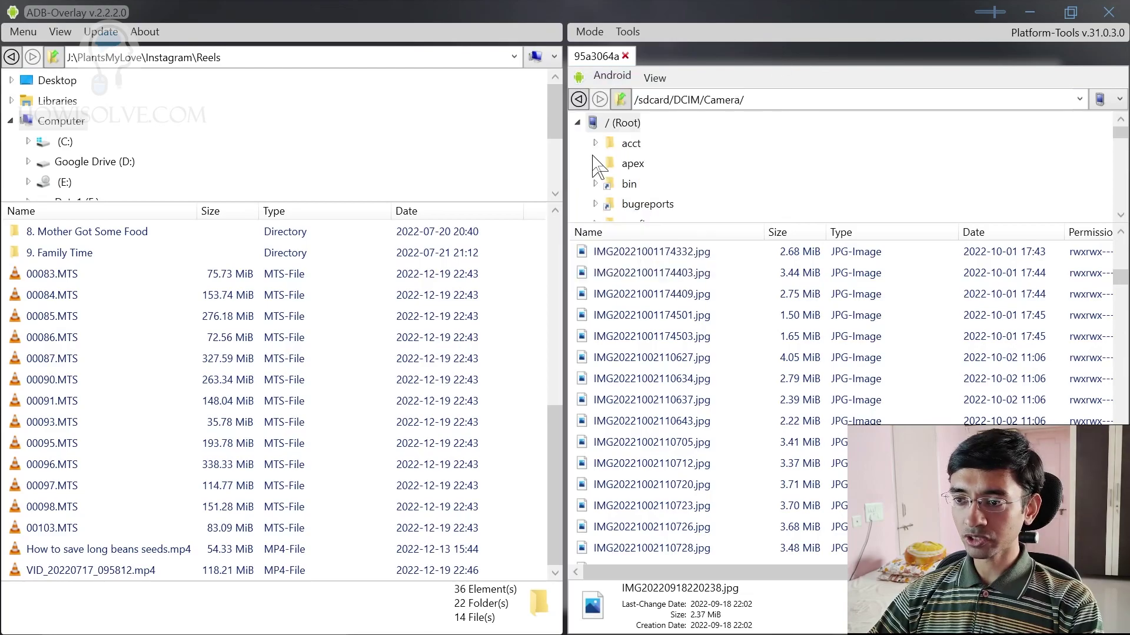
Browse the Android device from its root directory to the /data/ folder.
click(614, 123)
scroll(651, 398, up, 7)
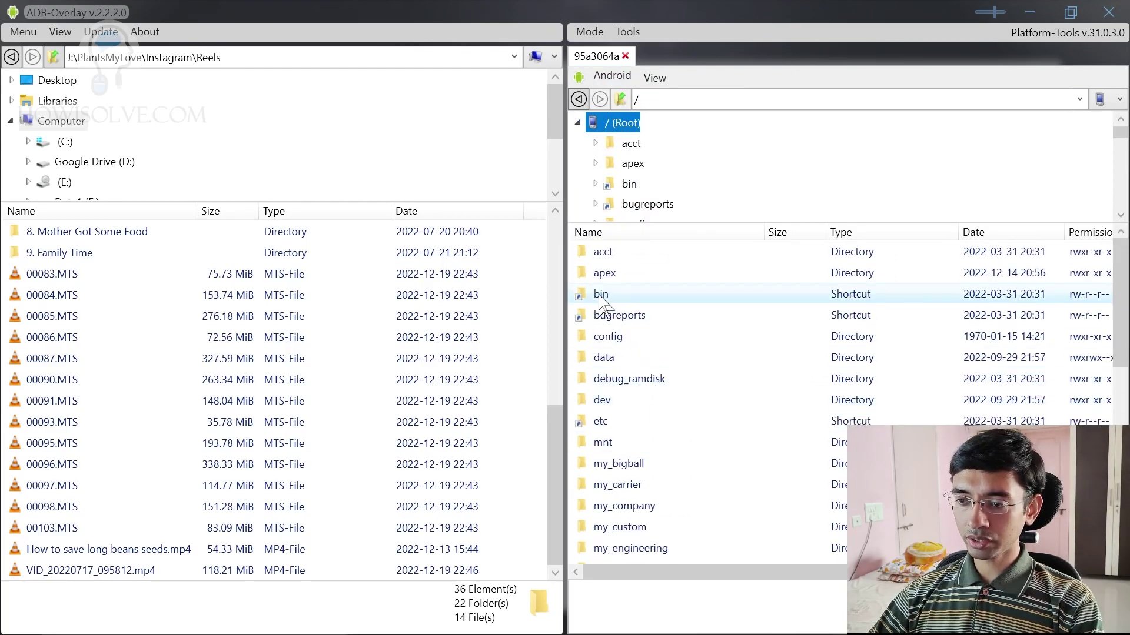
double_click(611, 357)
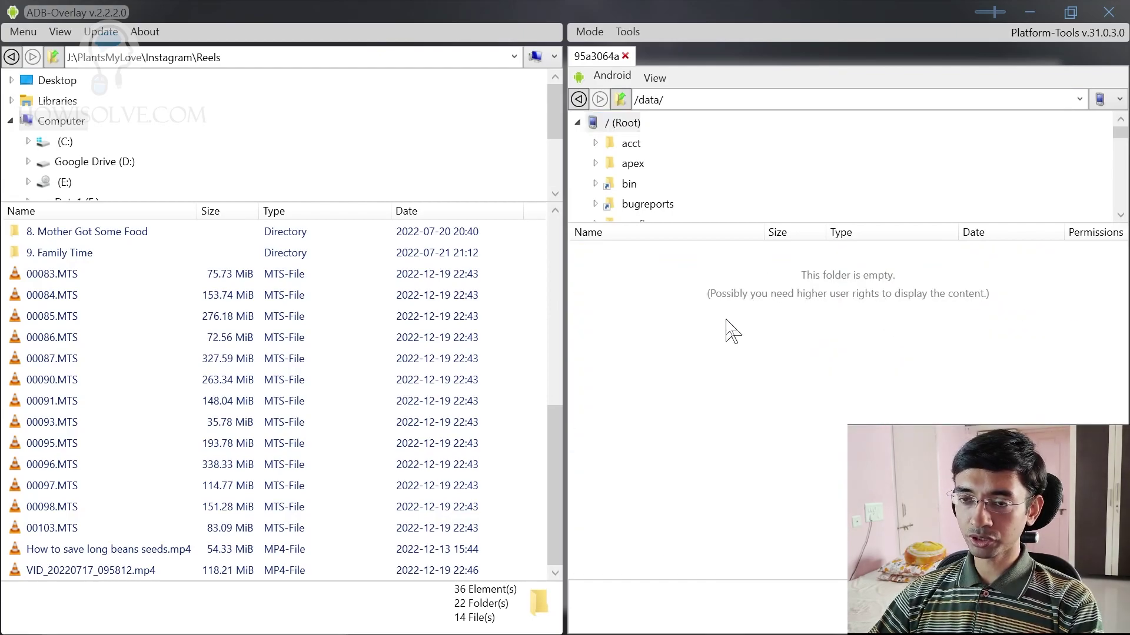